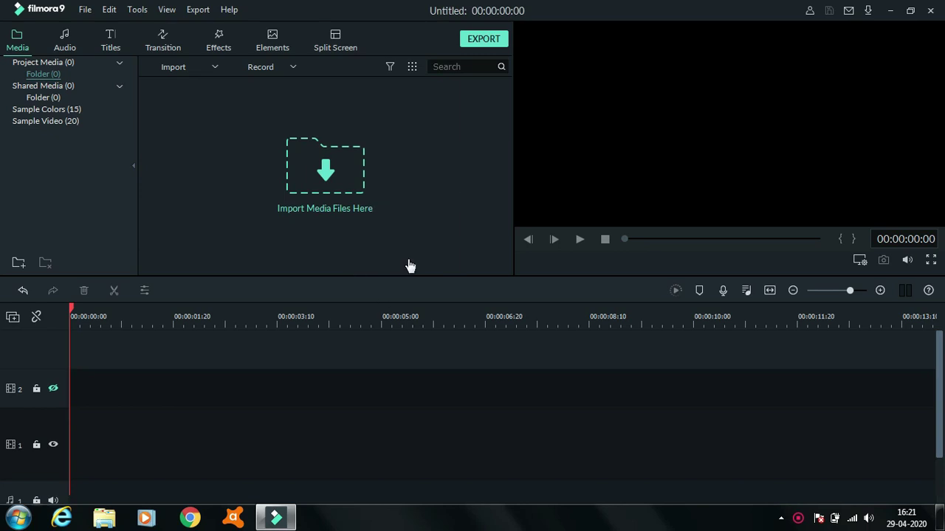
# Import frontflip1.mp4 from the Desktop and place it on the first video track
pyautogui.click(356, 188)
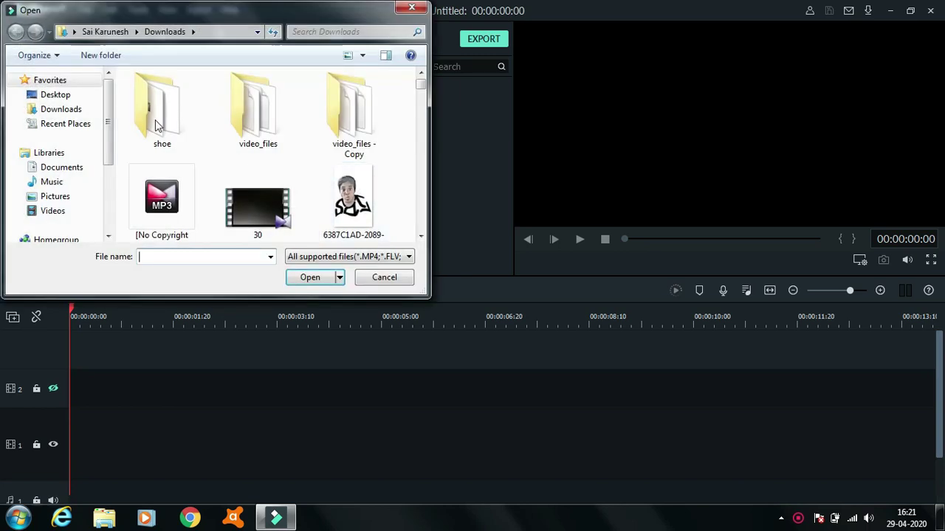
pyautogui.click(65, 94)
pyautogui.click(170, 259)
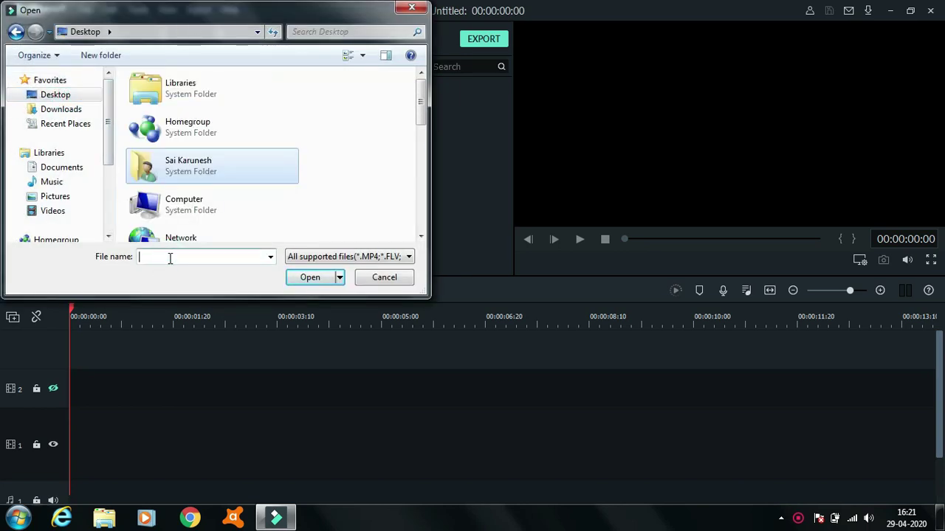
pyautogui.write('fron')
pyautogui.press('Down')
pyautogui.press('Down')
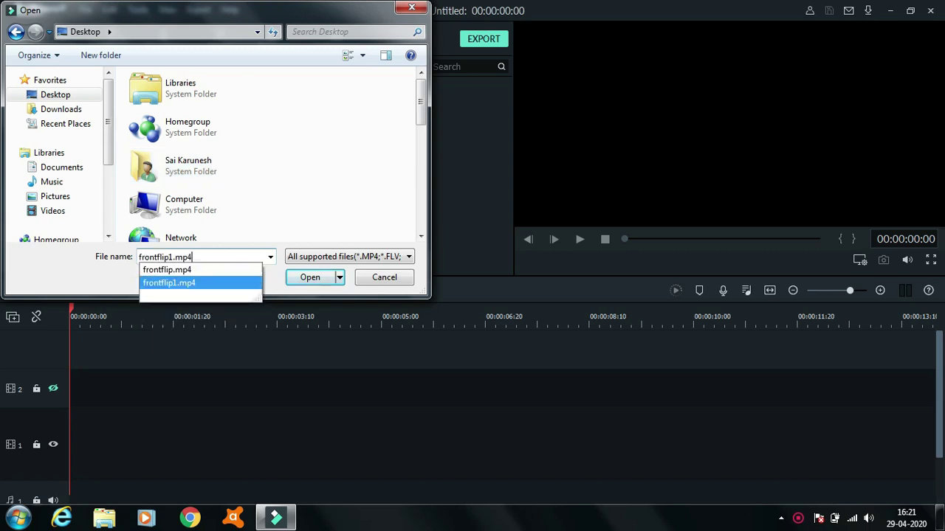
pyautogui.press('Return')
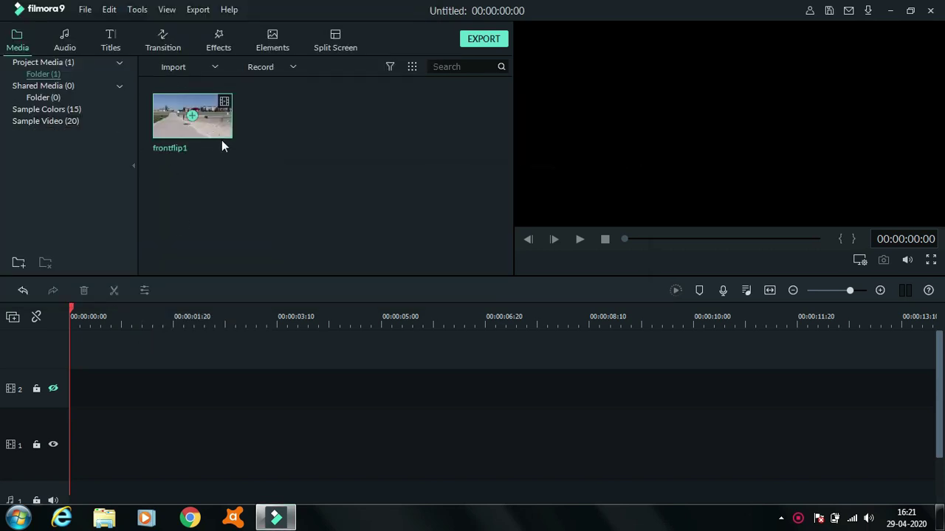
pyautogui.moveTo(221, 135); pyautogui.dragTo(70, 410)
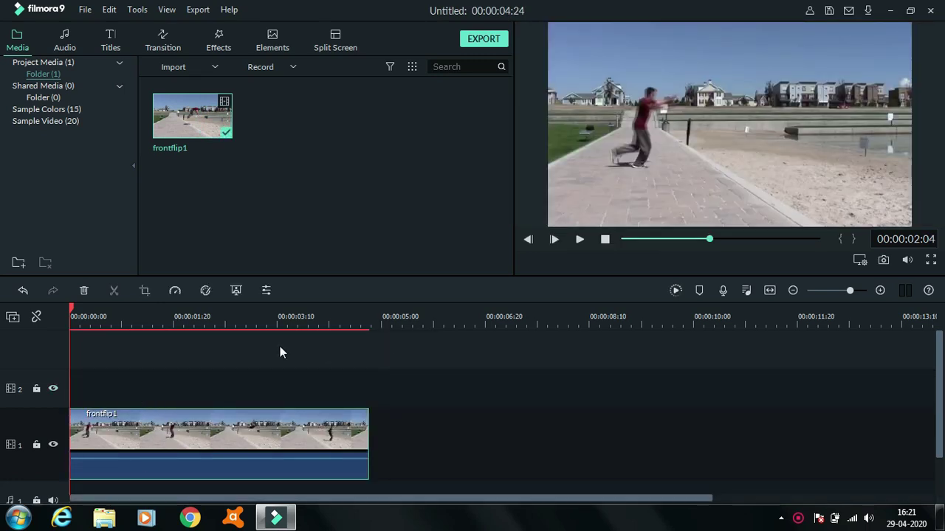
# Split the clip at the takeoff (00:00:00:27), save snapshot26, and pause mid-flip
pyautogui.press('space')
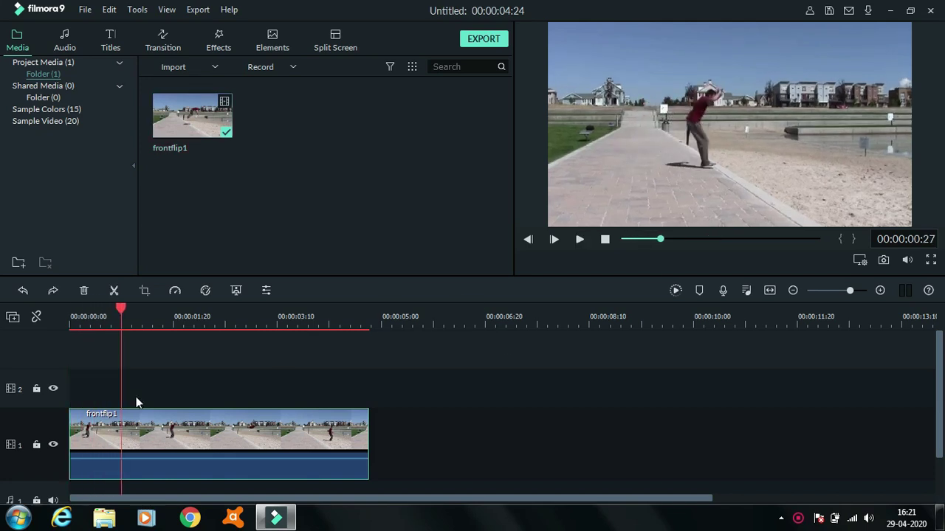
pyautogui.hotkey('ctrl', 'b')
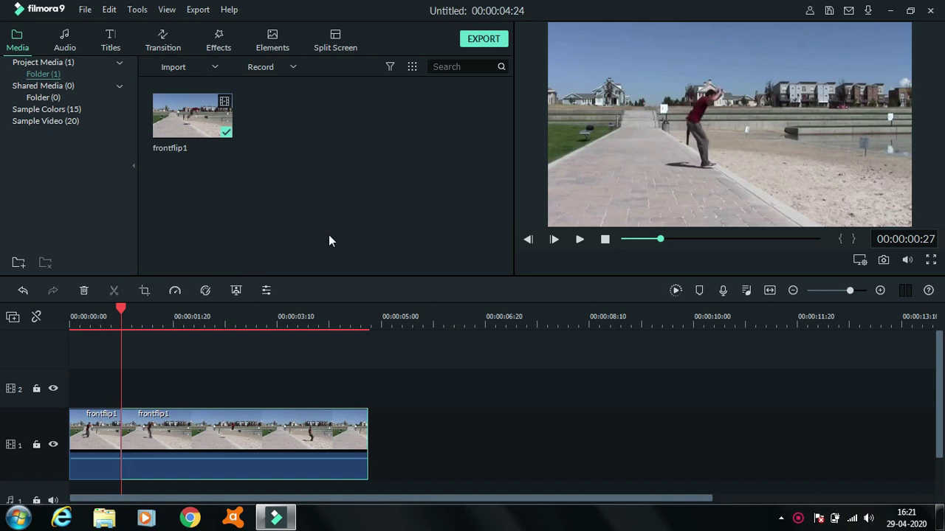
pyautogui.click(884, 260)
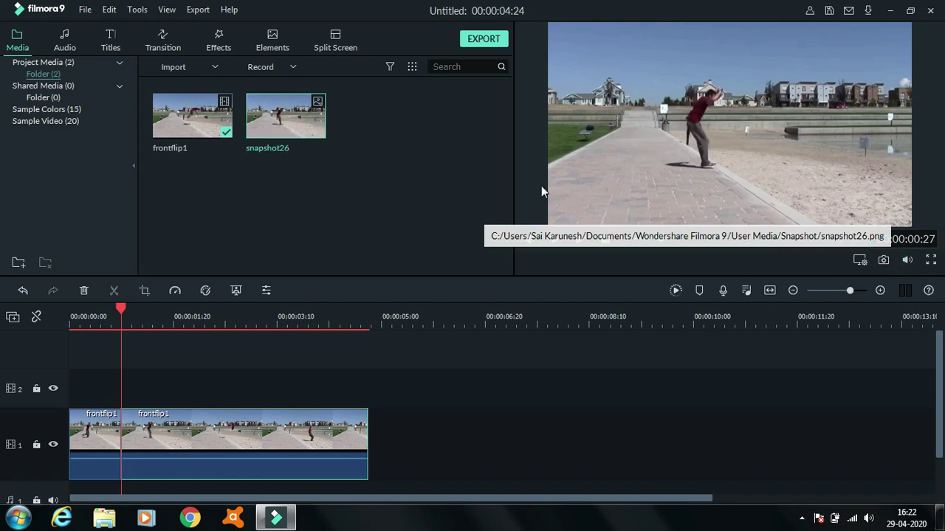
pyautogui.press('space')
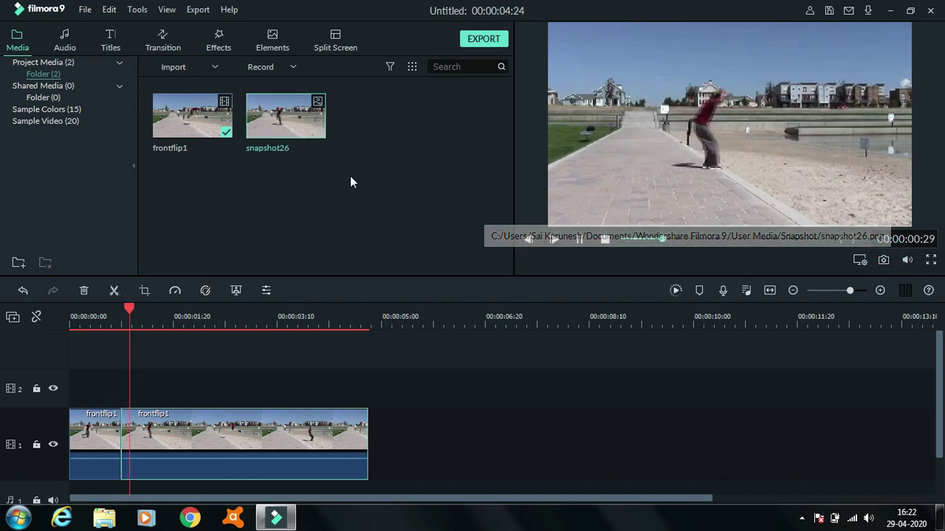
pyautogui.press('space')
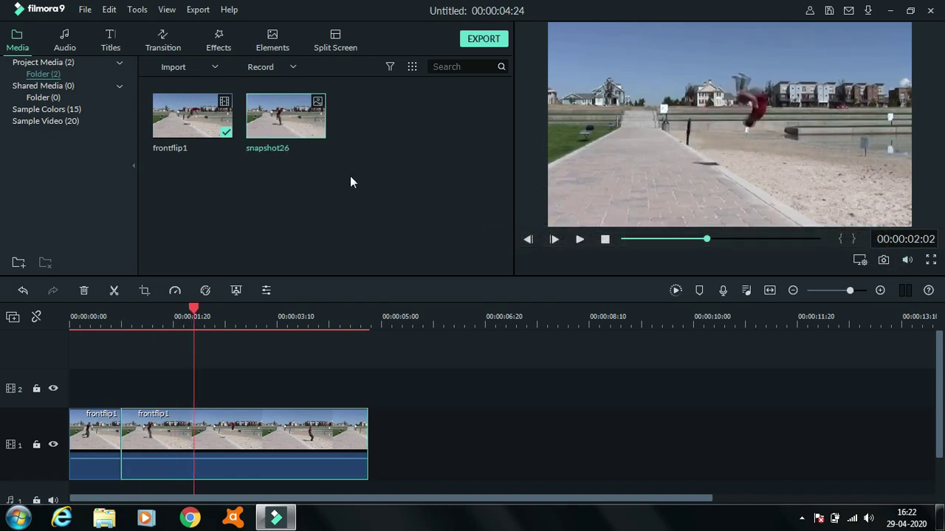
pyautogui.press('Right')
pyautogui.press('Right')
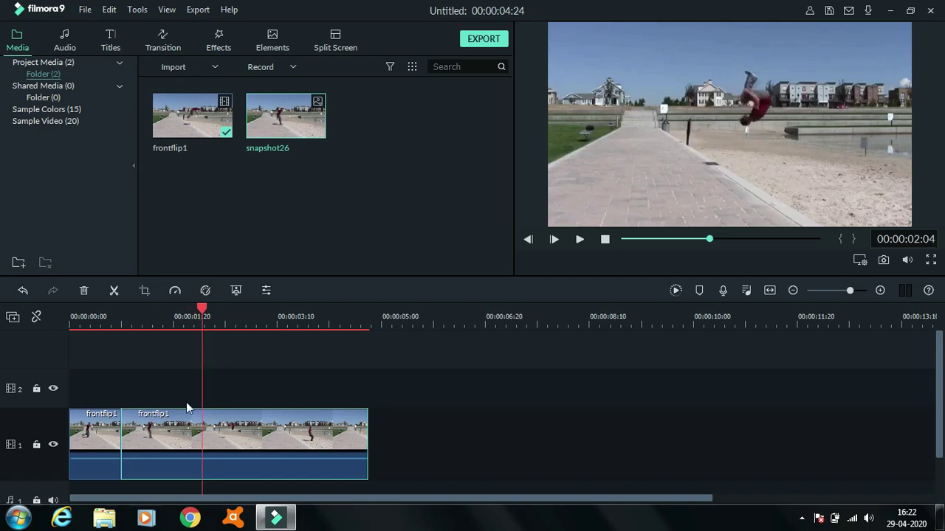
# Split the clip at the mid-flip frame and save snapshot27
pyautogui.click(318, 333)
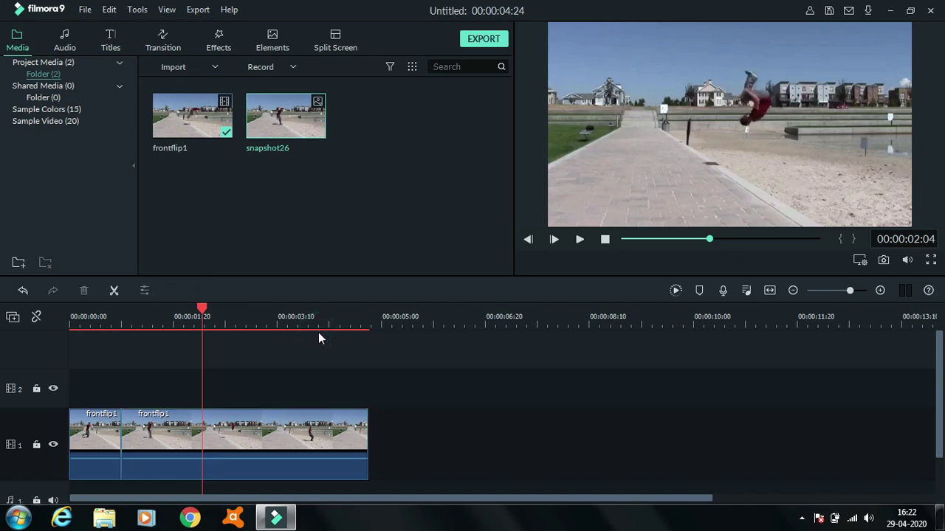
pyautogui.hotkey('ctrl', 'b')
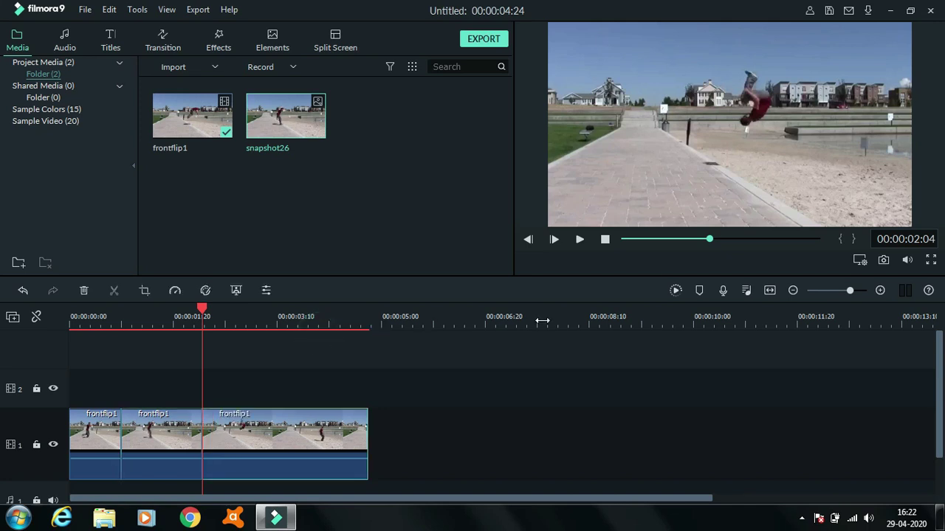
pyautogui.click(883, 261)
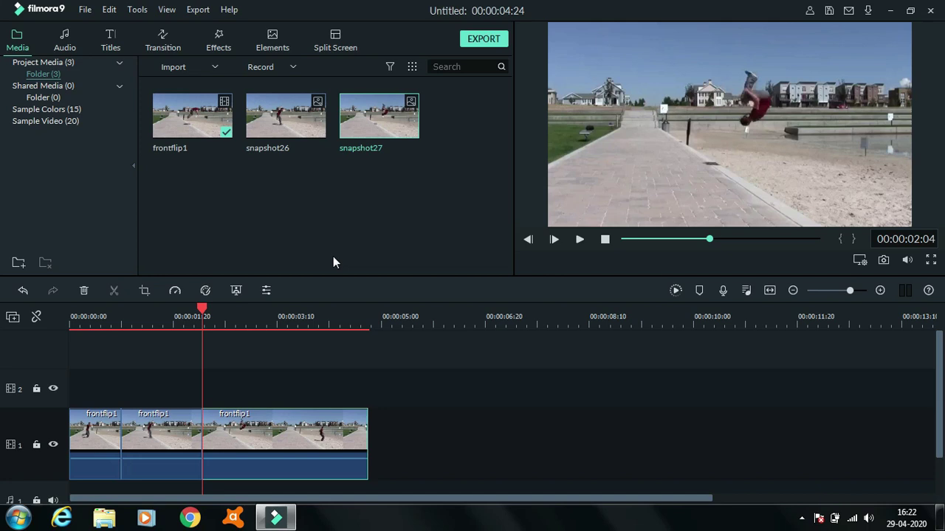
# Split at the landing frame, save snapshot28, and return the playhead to the start
pyautogui.press('space')
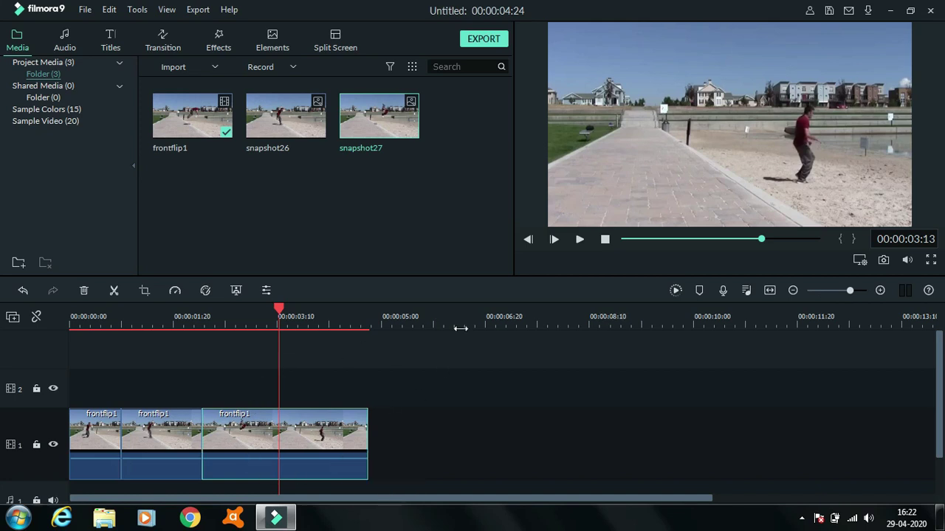
pyautogui.hotkey('ctrl', 'b')
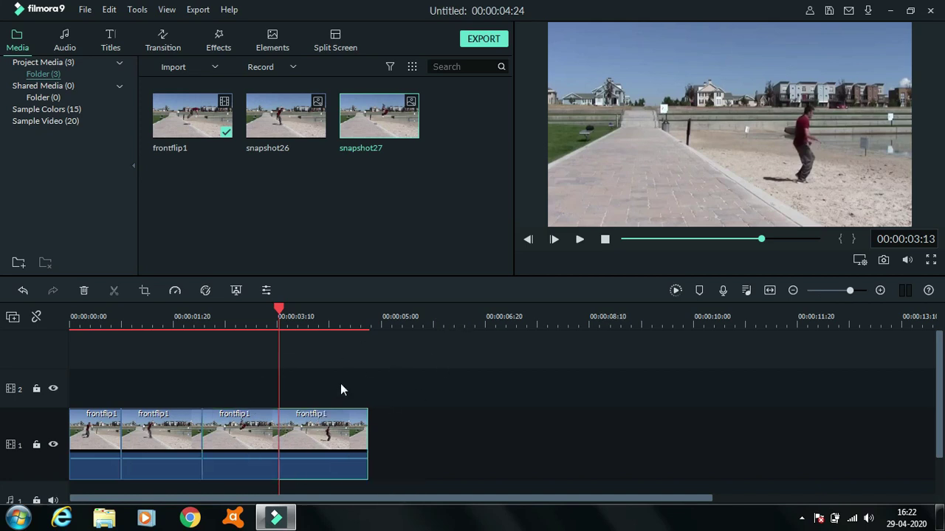
pyautogui.click(883, 260)
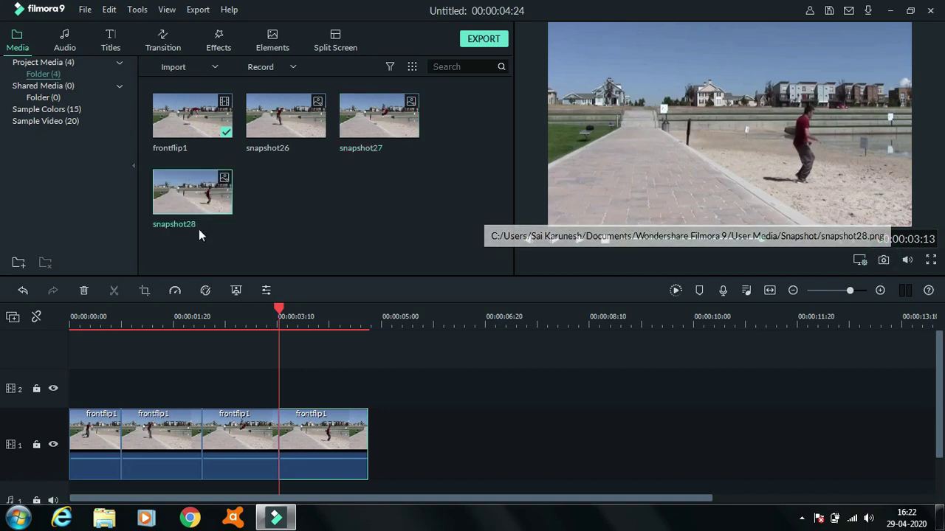
pyautogui.click(309, 215)
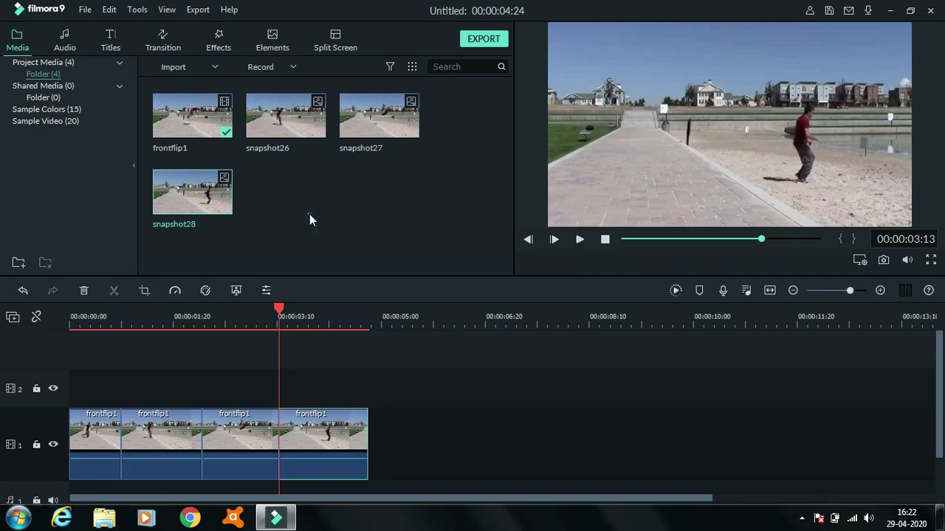
pyautogui.click(309, 214)
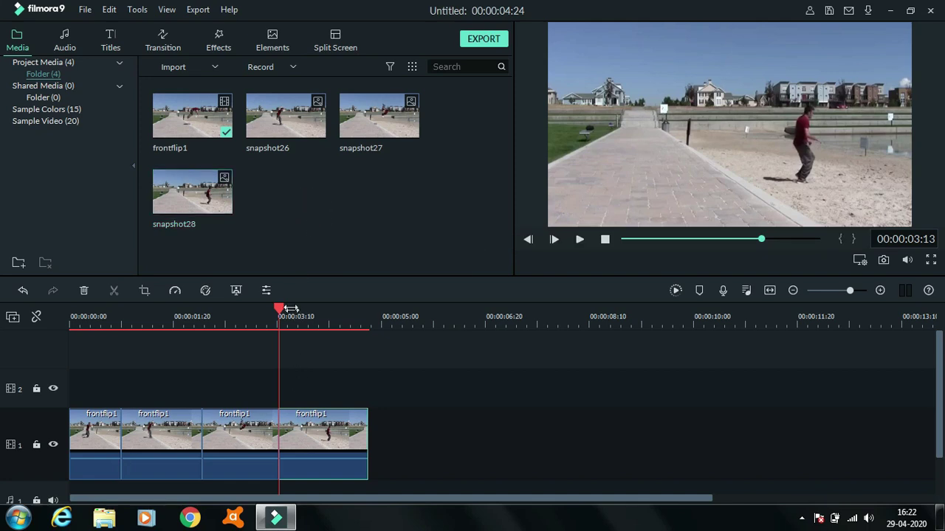
pyautogui.moveTo(279, 308); pyautogui.dragTo(72, 319)
pyautogui.click(73, 319)
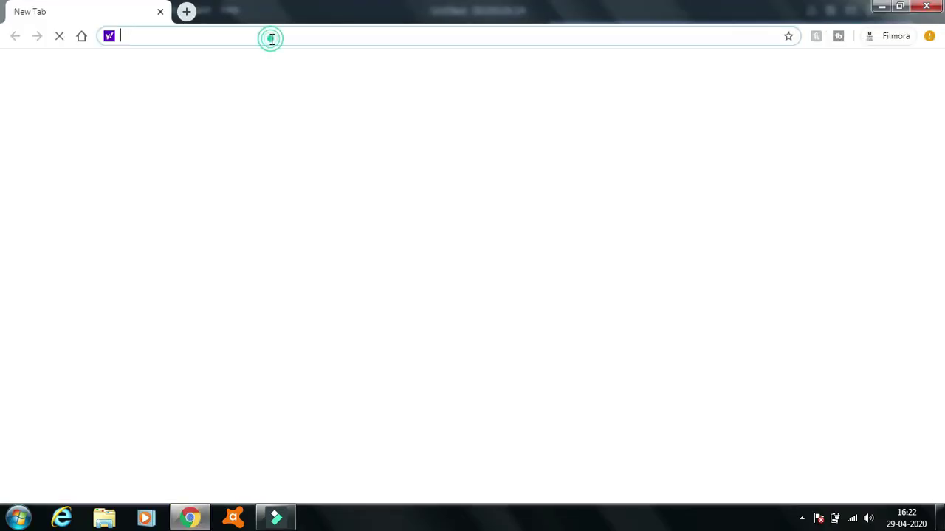
# Load removebg.com in Chrome from the 'remove' address-bar suggestion
pyautogui.write('remove')
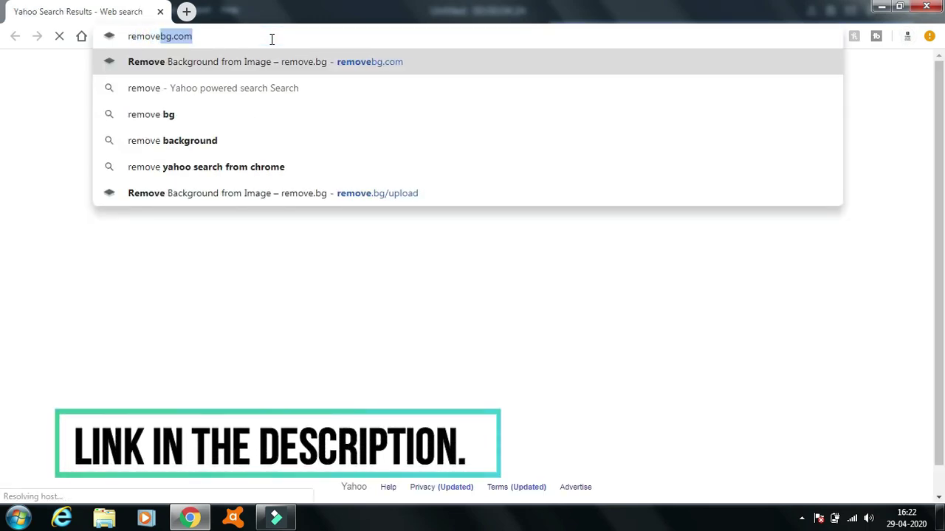
pyautogui.press('Return')
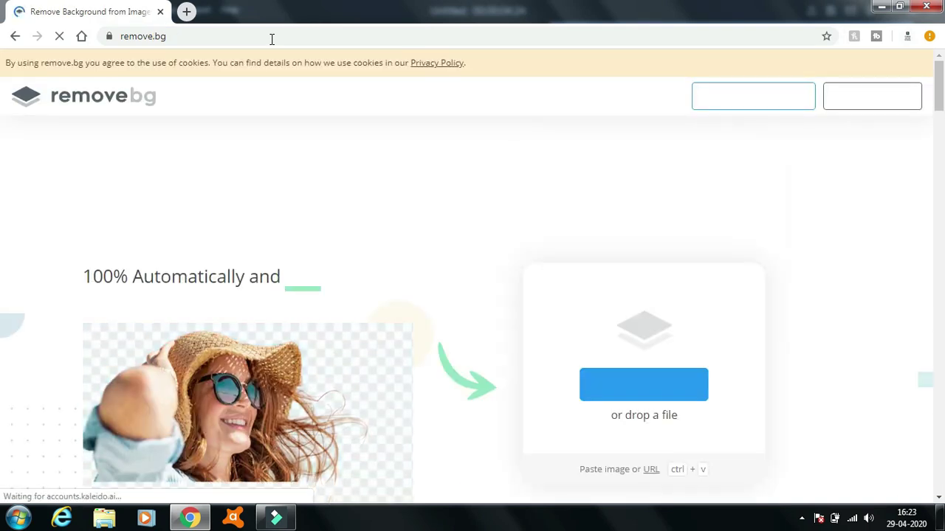
pyautogui.scroll(-1, 507, 304)
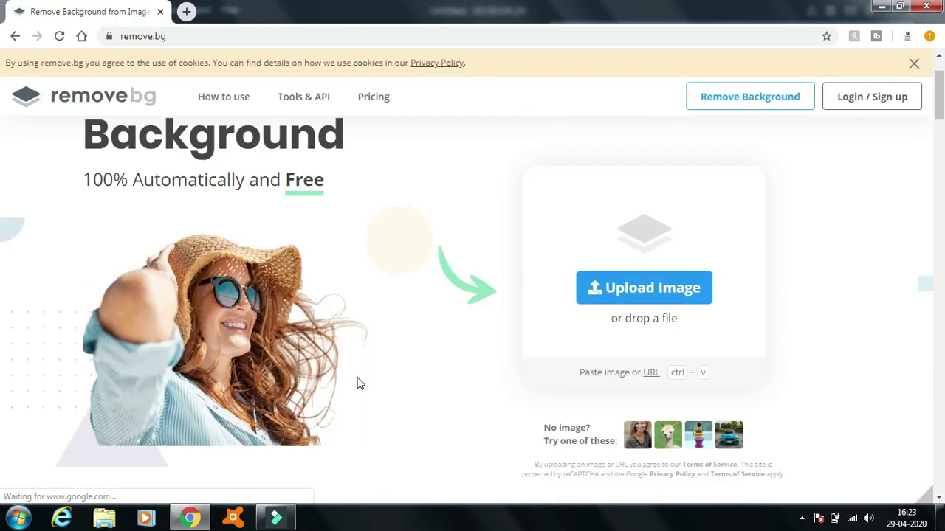
pyautogui.click(275, 519)
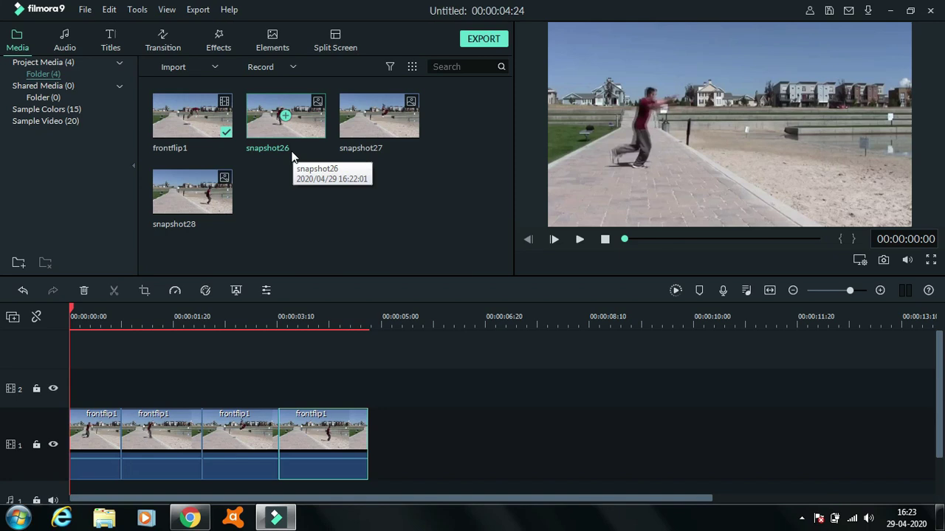
pyautogui.click(181, 521)
# Find snapshot26 via a Start menu search for 'snapshot' and drop it onto remove.bg
pyautogui.click(30, 522)
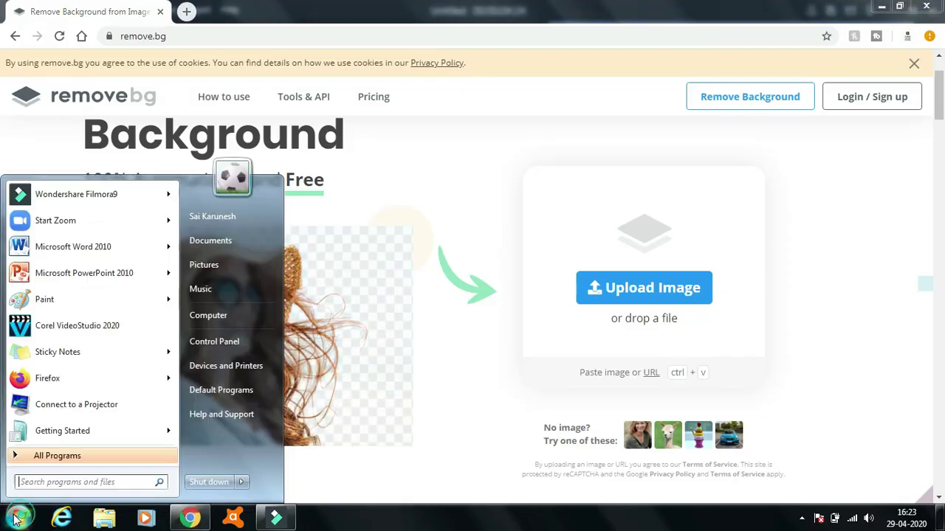
pyautogui.click(38, 483)
pyautogui.write('s')
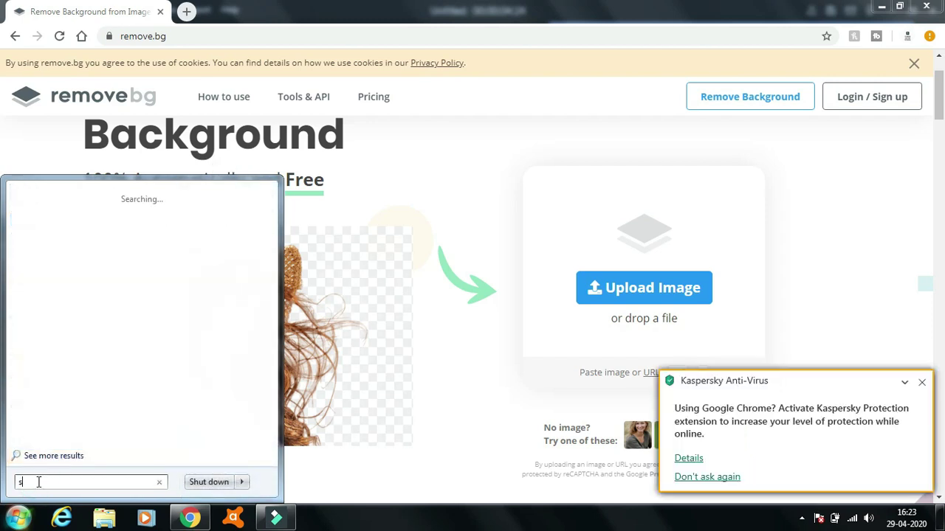
pyautogui.write('napshot')
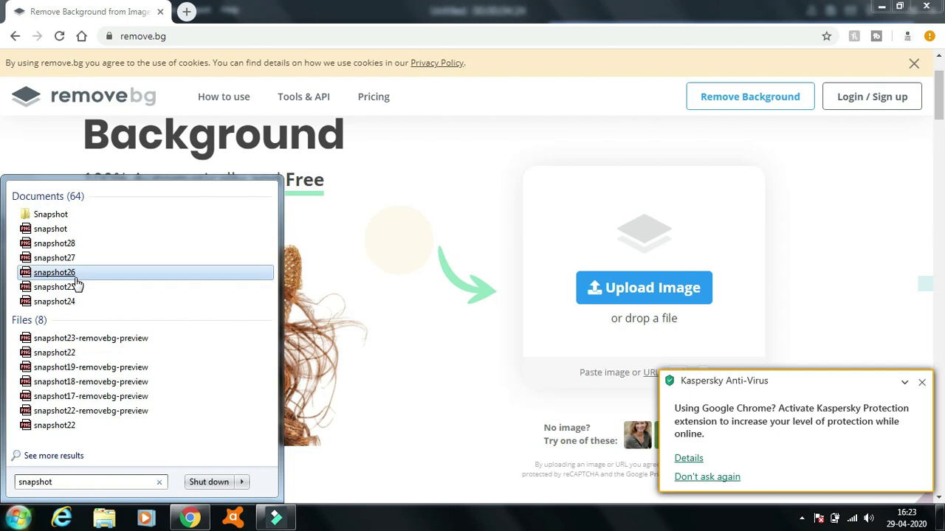
pyautogui.moveTo(77, 277); pyautogui.dragTo(435, 262)
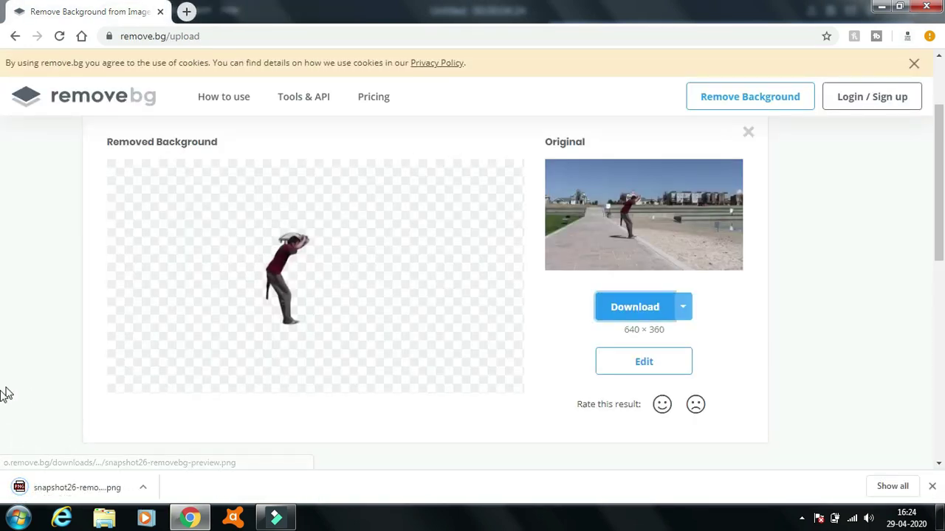
# Upload snapshot27 to remove.bg and download its background-removed cutout
pyautogui.moveTo(173, 526)
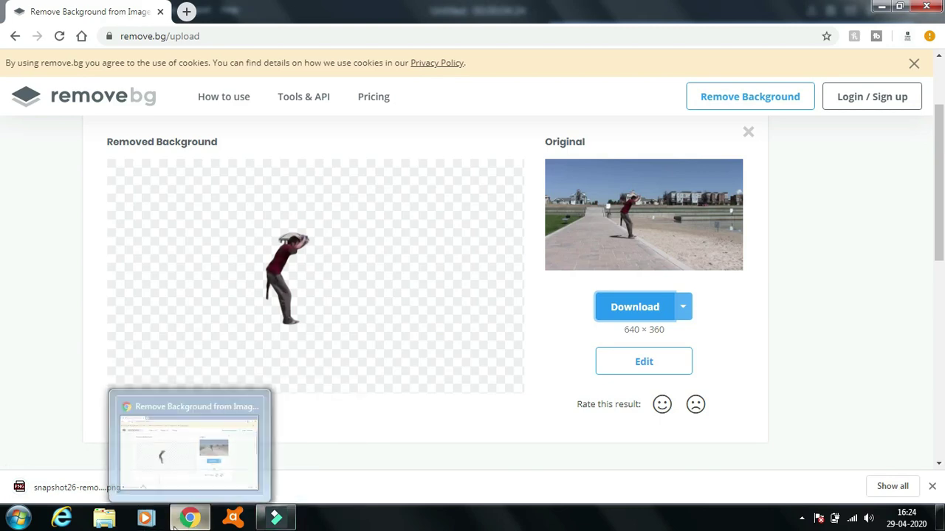
pyautogui.click(275, 435)
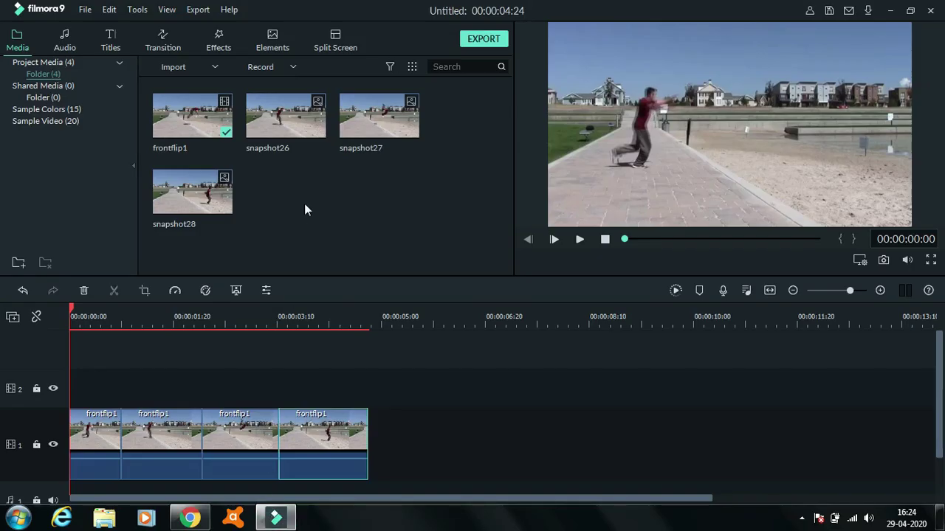
pyautogui.moveTo(348, 156)
pyautogui.click(190, 518)
pyautogui.click(19, 518)
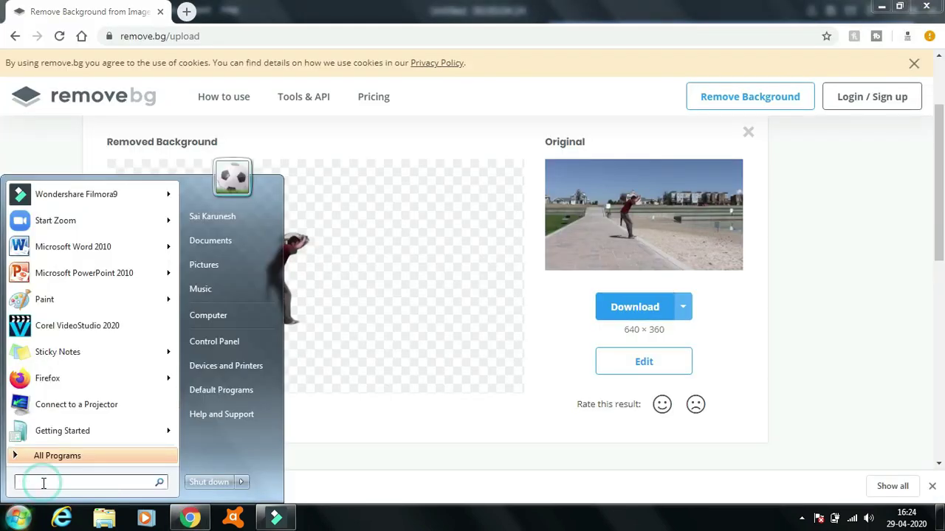
pyautogui.write('snapshot27')
pyautogui.moveTo(80, 211); pyautogui.dragTo(377, 280)
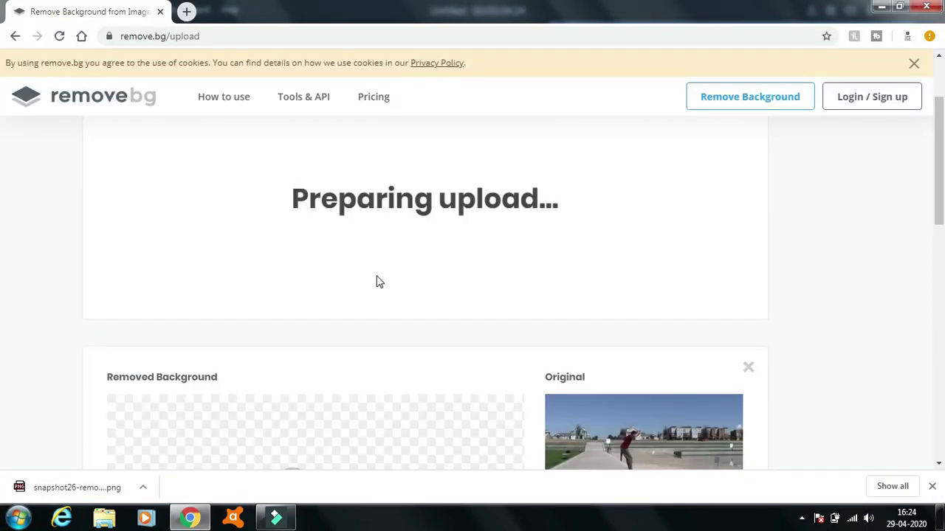
pyautogui.click(637, 310)
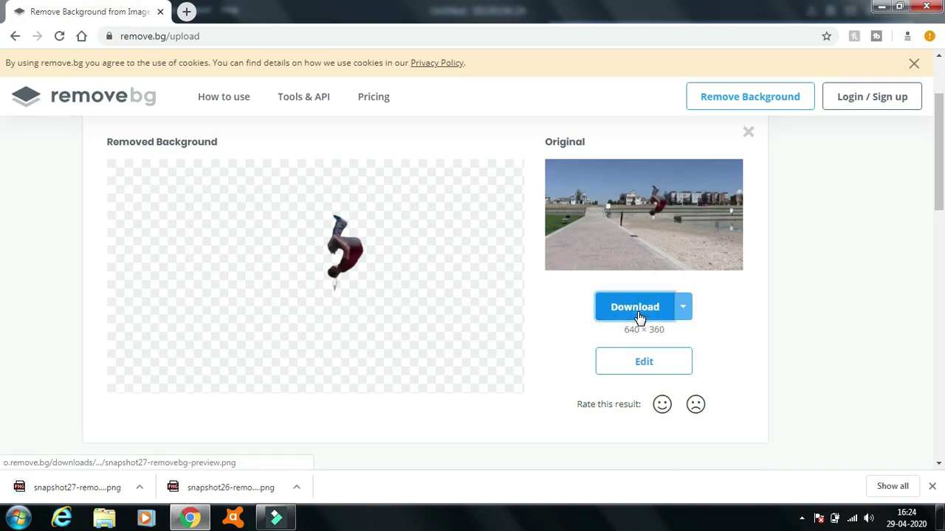
# Upload snapshot28 to remove.bg, download its cutout, and close Chrome
pyautogui.click(277, 521)
pyautogui.moveTo(190, 518)
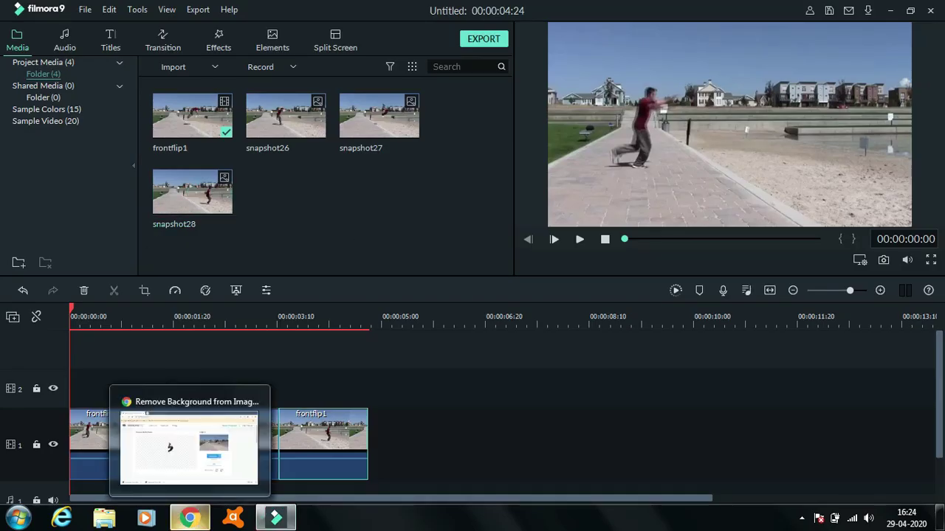
pyautogui.click(185, 439)
pyautogui.click(18, 518)
pyautogui.write('snapshot28')
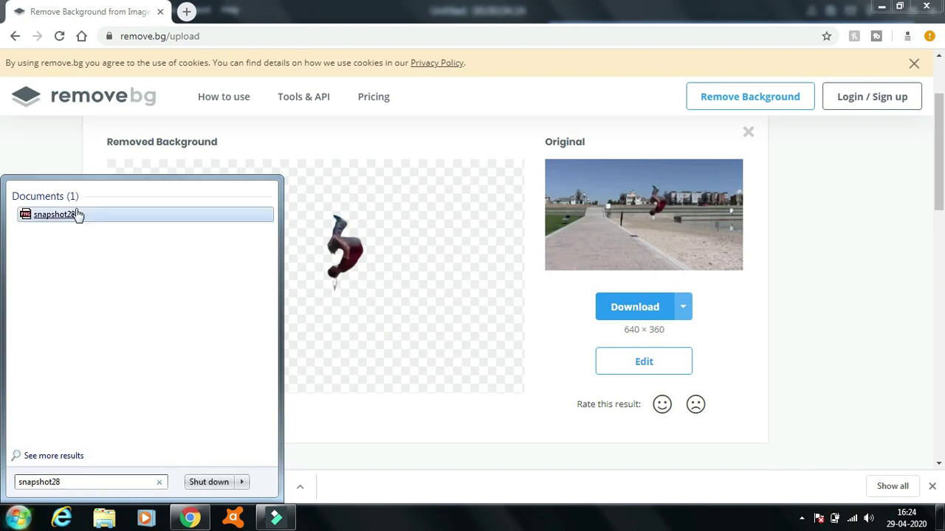
pyautogui.moveTo(74, 214); pyautogui.dragTo(425, 274)
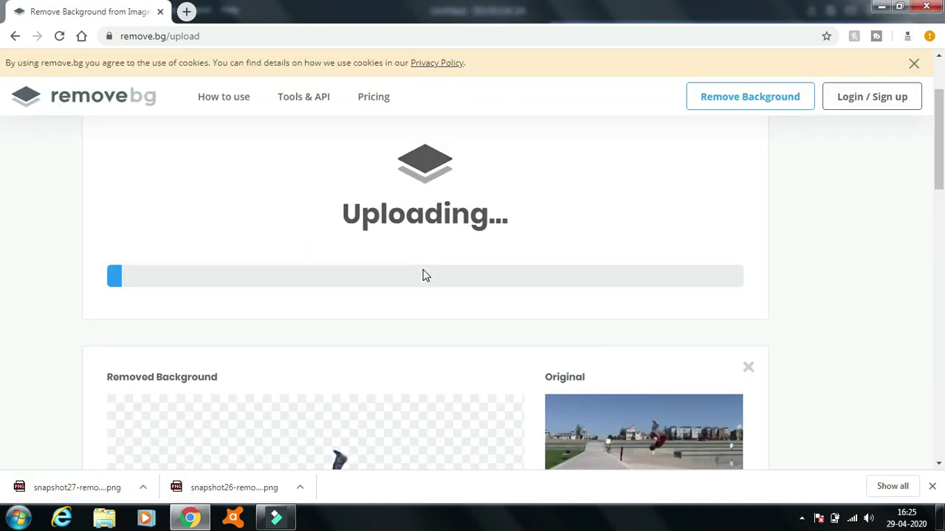
pyautogui.click(633, 306)
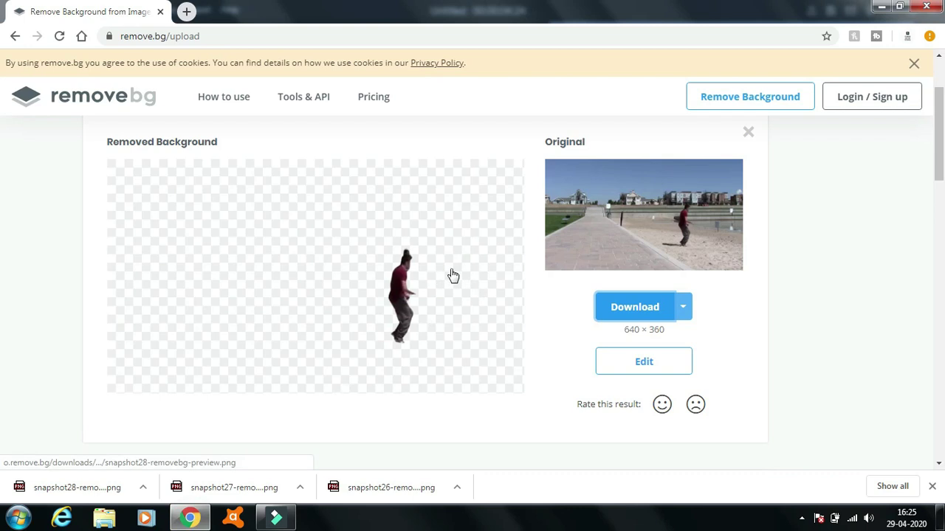
pyautogui.click(926, 6)
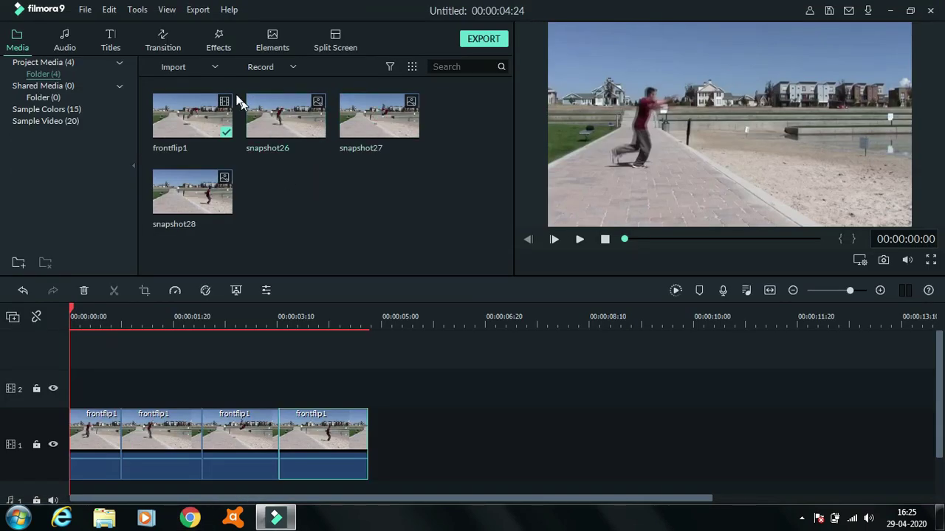
# Import the snapshot26 removebg-preview cutout from the Downloads folder
pyautogui.click(203, 77)
pyautogui.click(205, 85)
pyautogui.click(61, 109)
pyautogui.click(191, 256)
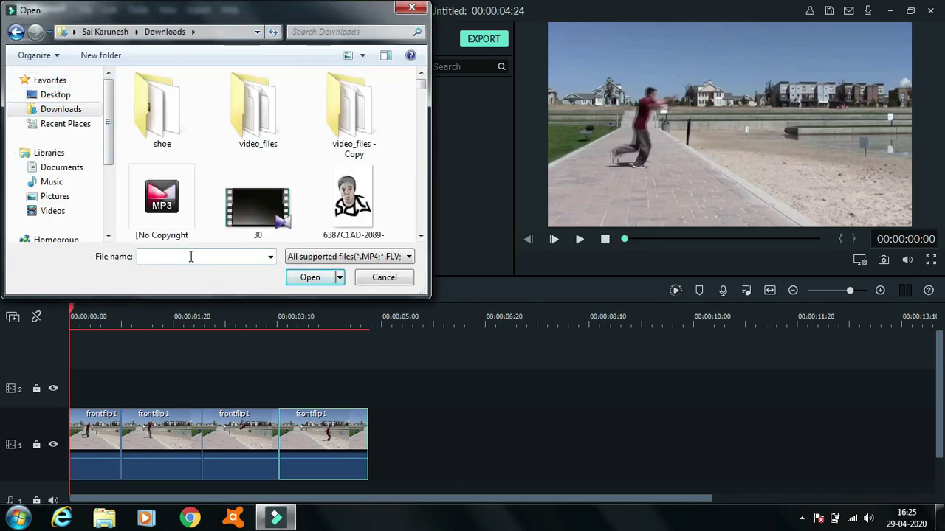
pyautogui.write('snap')
pyautogui.click(184, 333)
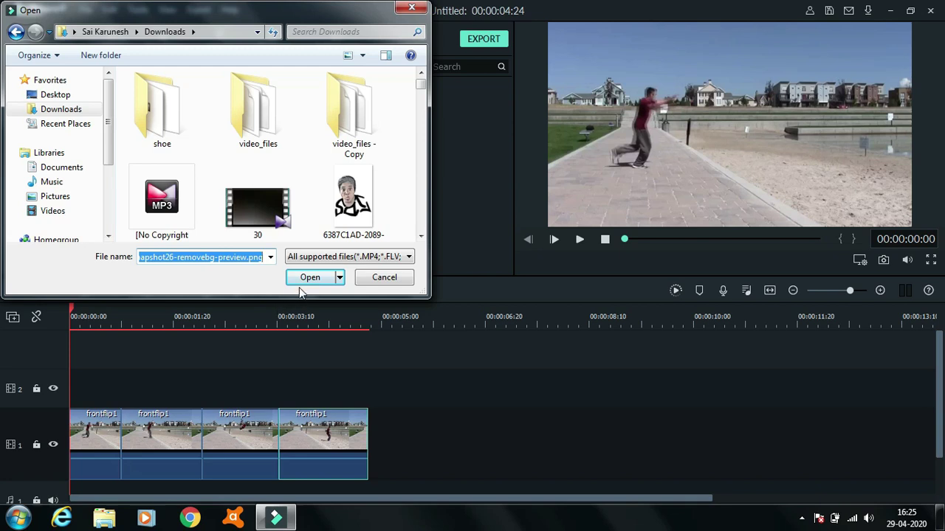
pyautogui.click(303, 281)
# Import the snapshot27 removebg-preview cutout PNG
pyautogui.click(215, 72)
pyautogui.click(211, 80)
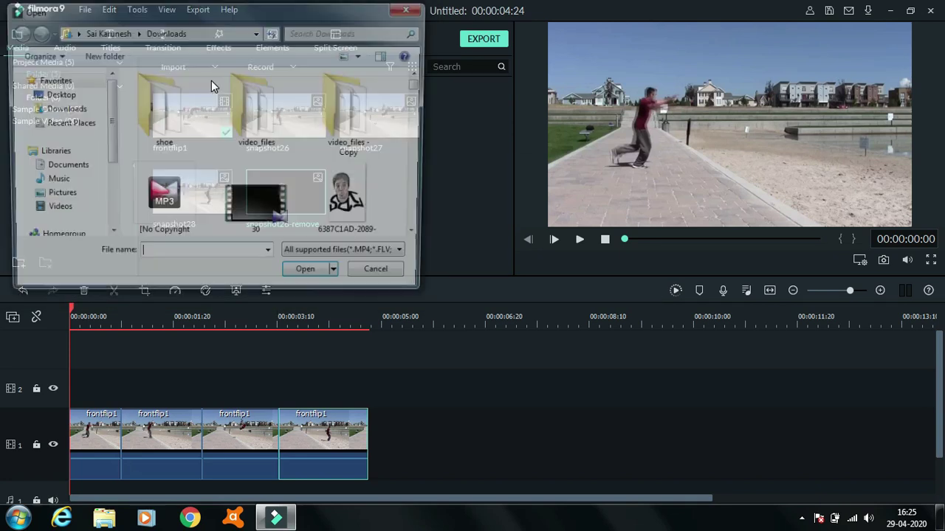
pyautogui.write('27')
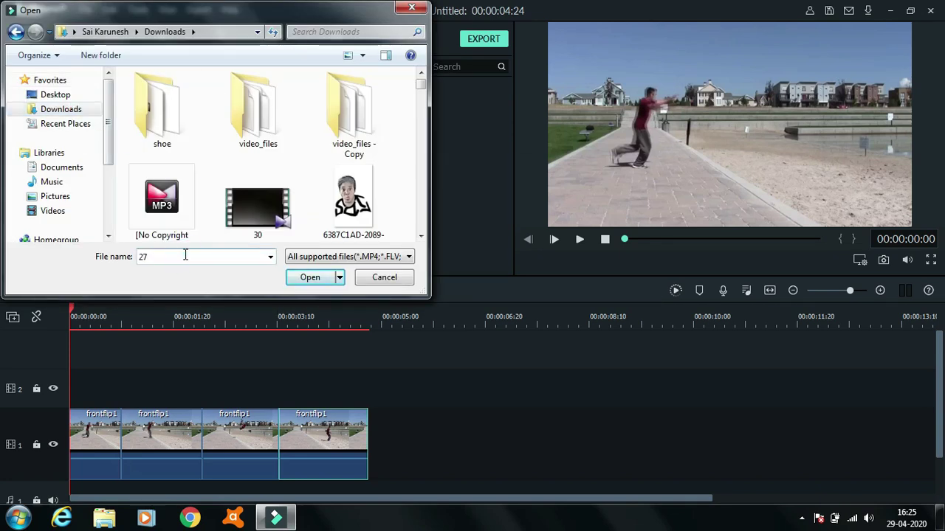
pyautogui.press('BackSpace')
pyautogui.write('snapshot')
pyautogui.press('Down')
pyautogui.press('Down')
pyautogui.press('Down')
pyautogui.press('Down')
pyautogui.press('Down')
pyautogui.press('Down')
pyautogui.press('Down')
pyautogui.click(298, 277)
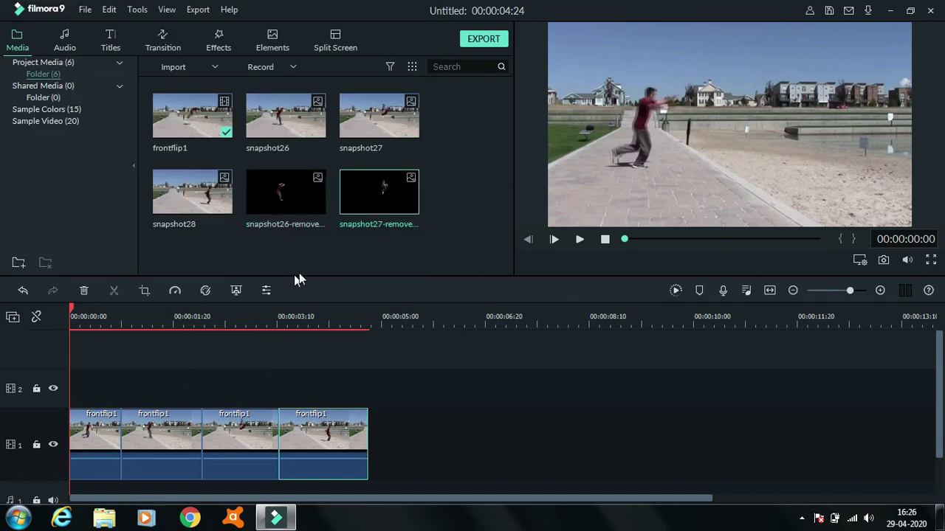
# Import the snapshot28 removebg-preview cutout PNG into the media library
pyautogui.write('snapshot')
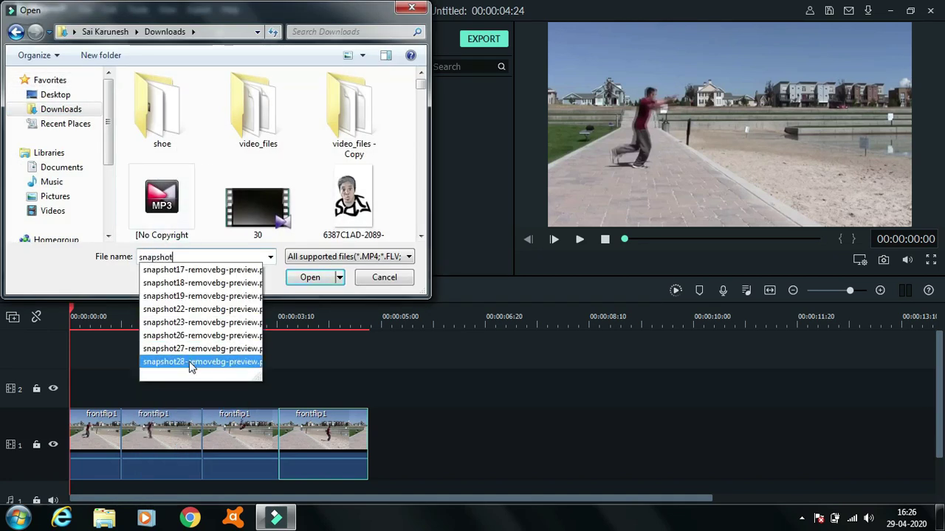
pyautogui.click(190, 362)
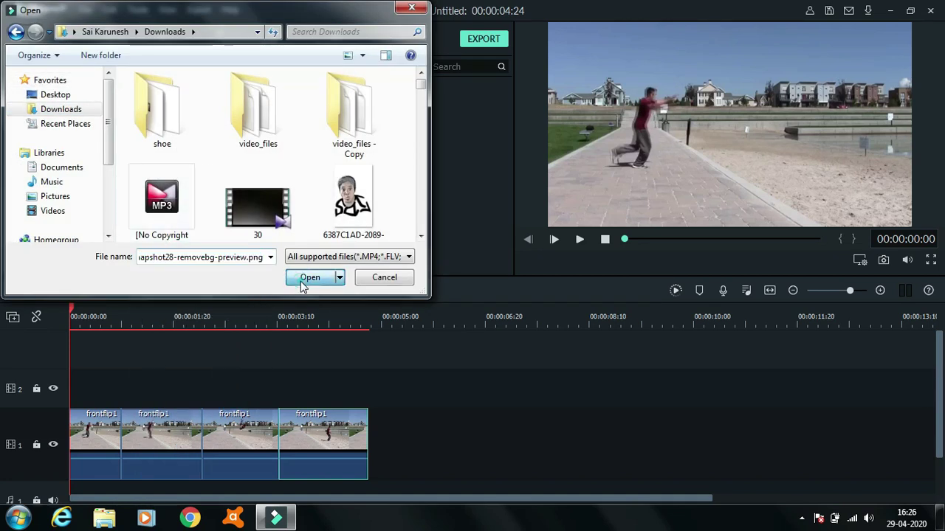
pyautogui.click(310, 277)
pyautogui.click(509, 169)
pyautogui.scroll(-1, 427, 157)
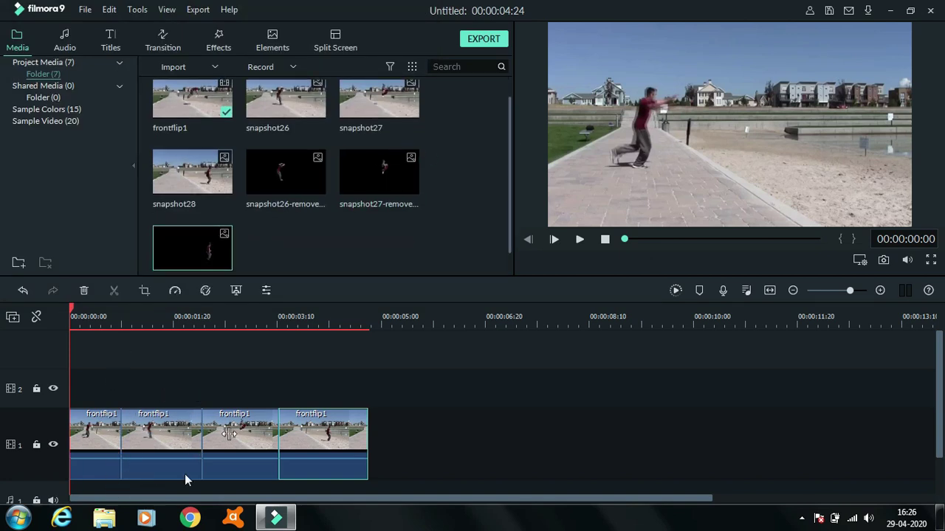
# Place the snapshot26, 27 and 28 cutouts on tracks 2, 3 and 4, trimming the first two to end at 4:24
pyautogui.moveTo(299, 171); pyautogui.dragTo(131, 382)
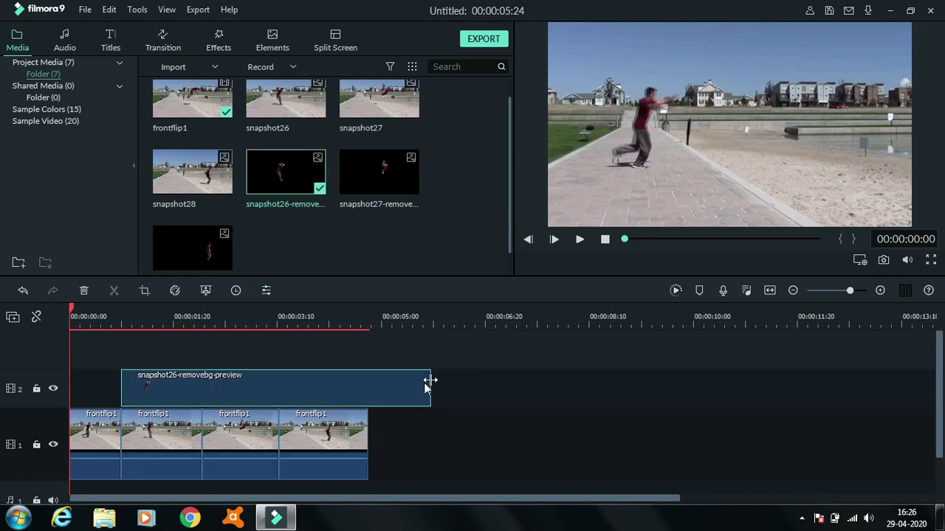
pyautogui.moveTo(430, 376); pyautogui.dragTo(368, 378)
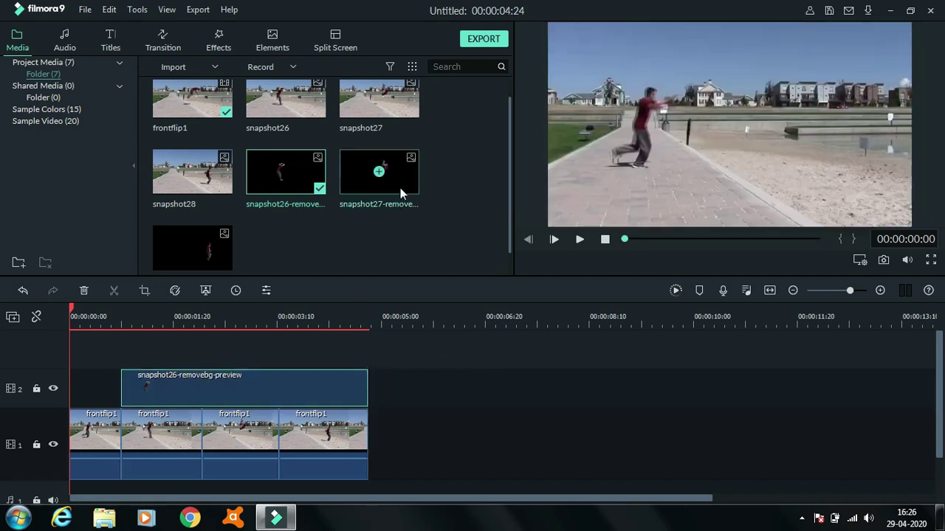
pyautogui.moveTo(408, 183); pyautogui.dragTo(330, 262)
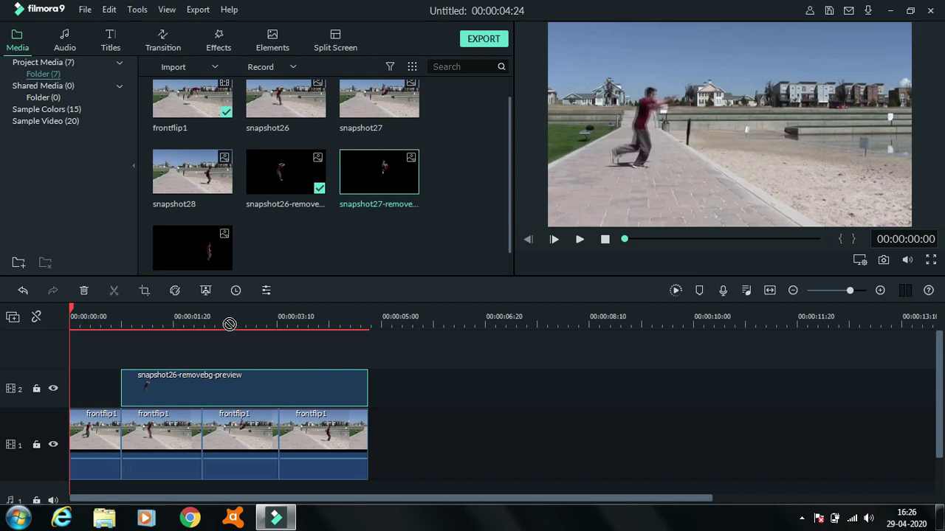
pyautogui.moveTo(229, 324); pyautogui.dragTo(205, 357)
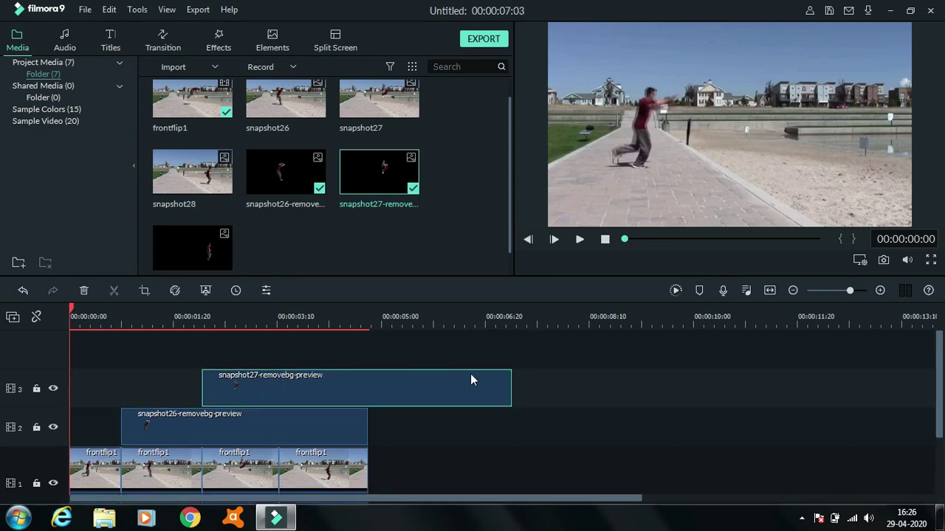
pyautogui.moveTo(510, 381); pyautogui.dragTo(368, 385)
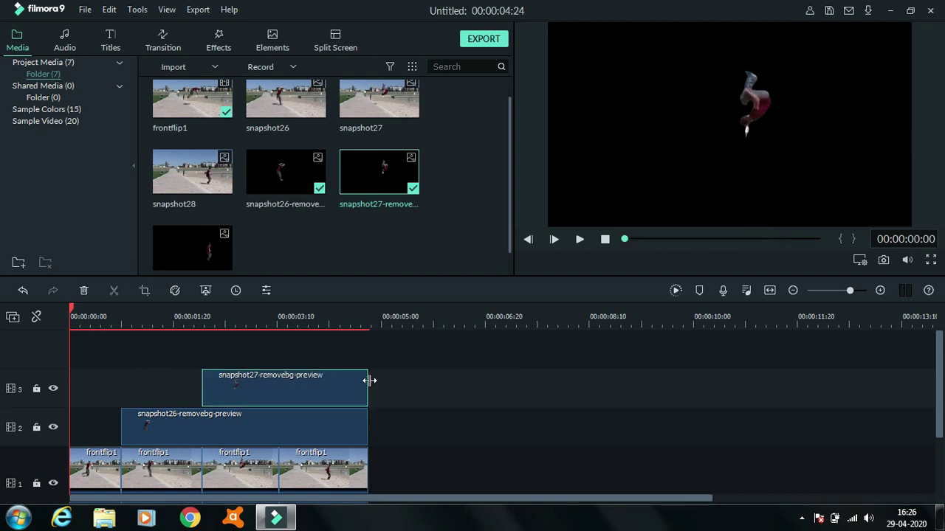
pyautogui.moveTo(229, 235); pyautogui.dragTo(286, 341)
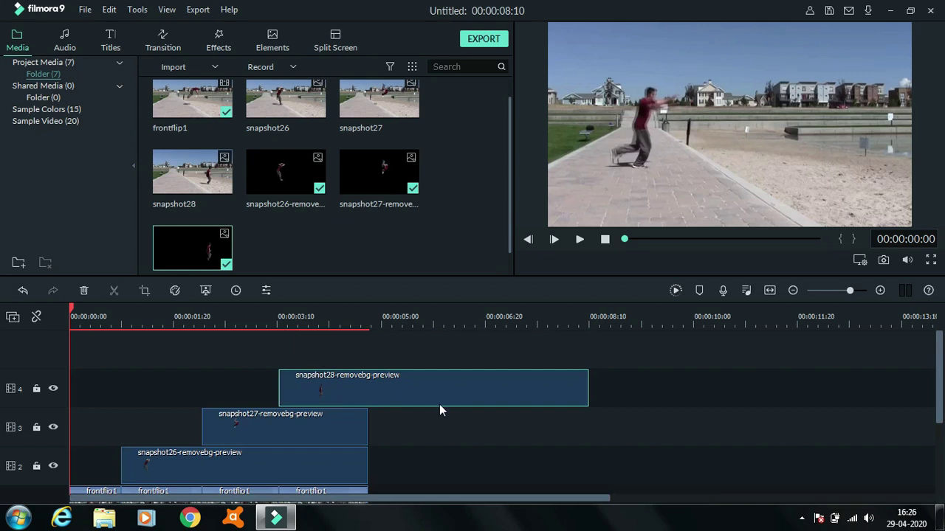